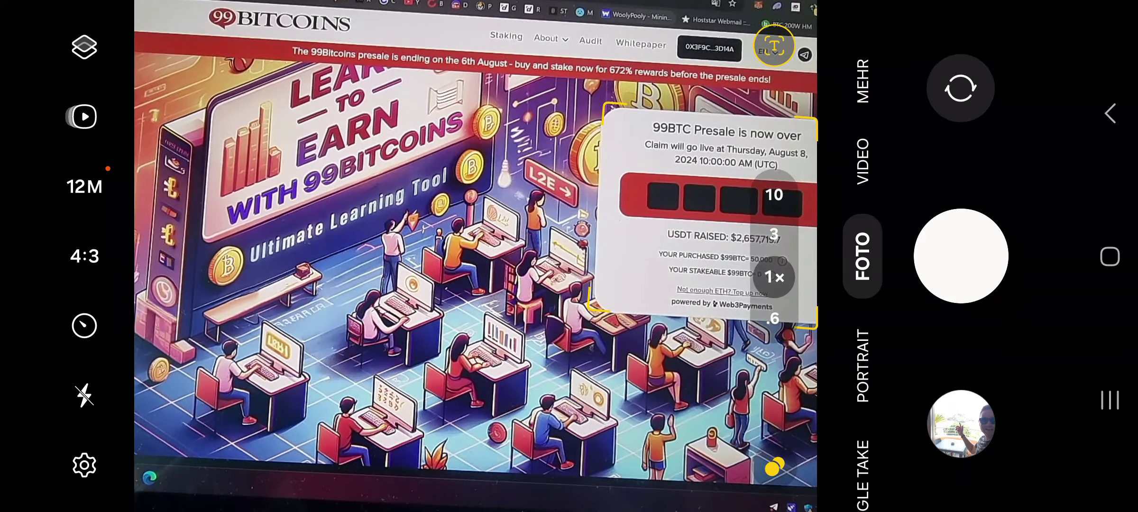
key("ctrl+Tab")
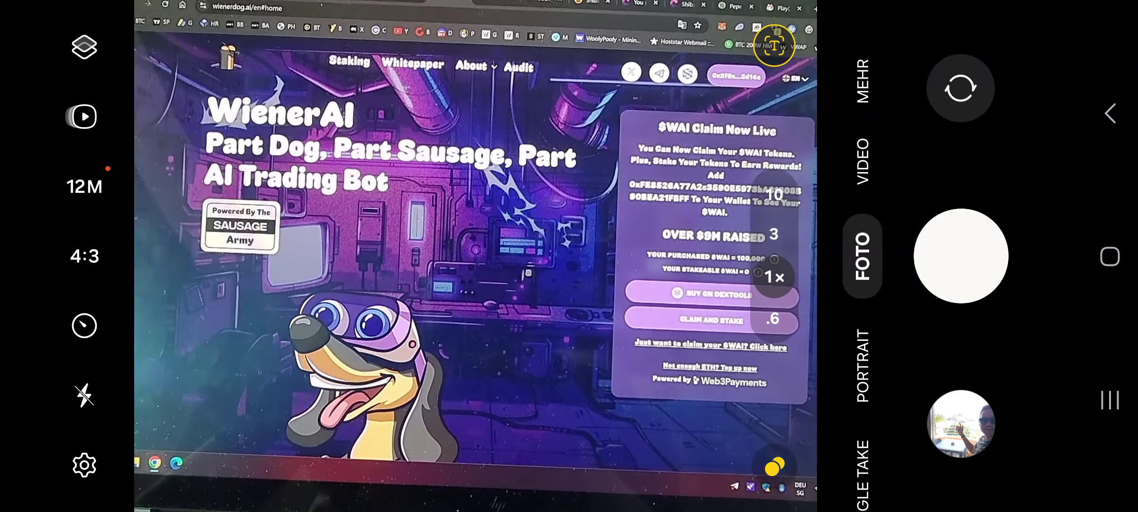
key("ctrl+Tab")
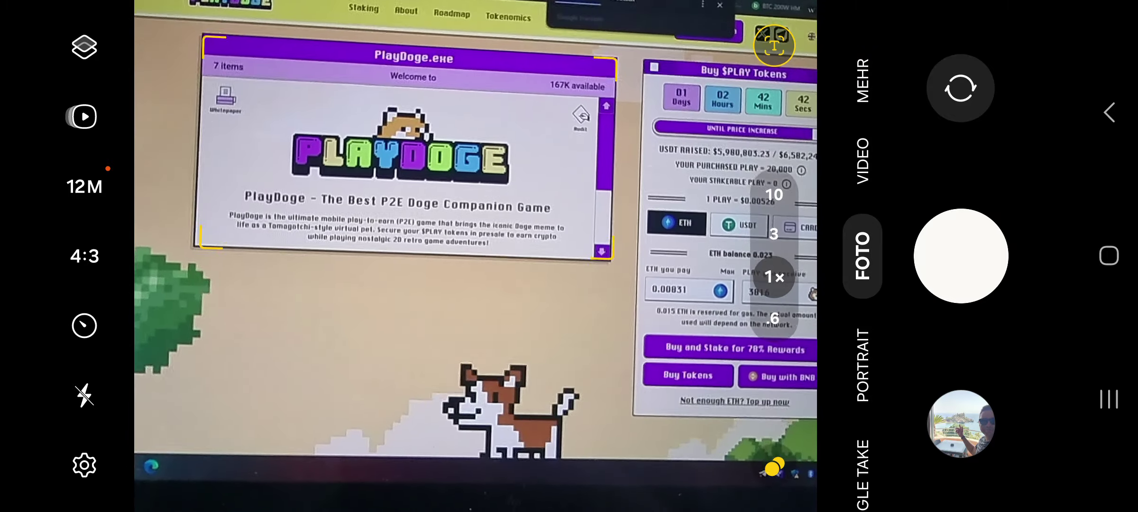
Step: Switch the laptop browser to the next tab, a Shiba news article, after filming 99Bitcoins
key("ctrl+Tab")
key("ctrl+Tab")
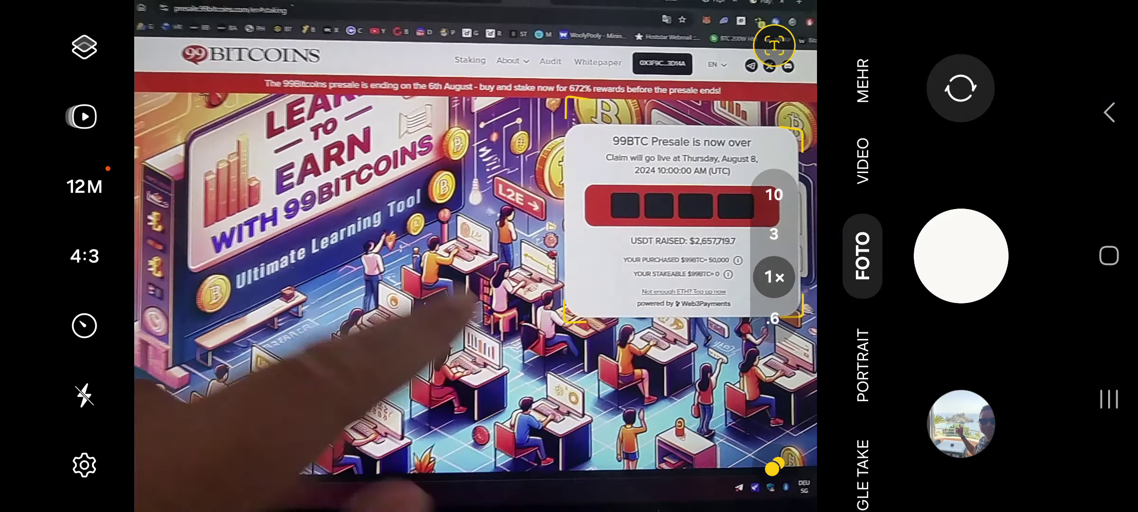
Step: Cycle the browser tabs from the Shiba Shootout presale site to the DEXTools price chart
key("ctrl+Tab")
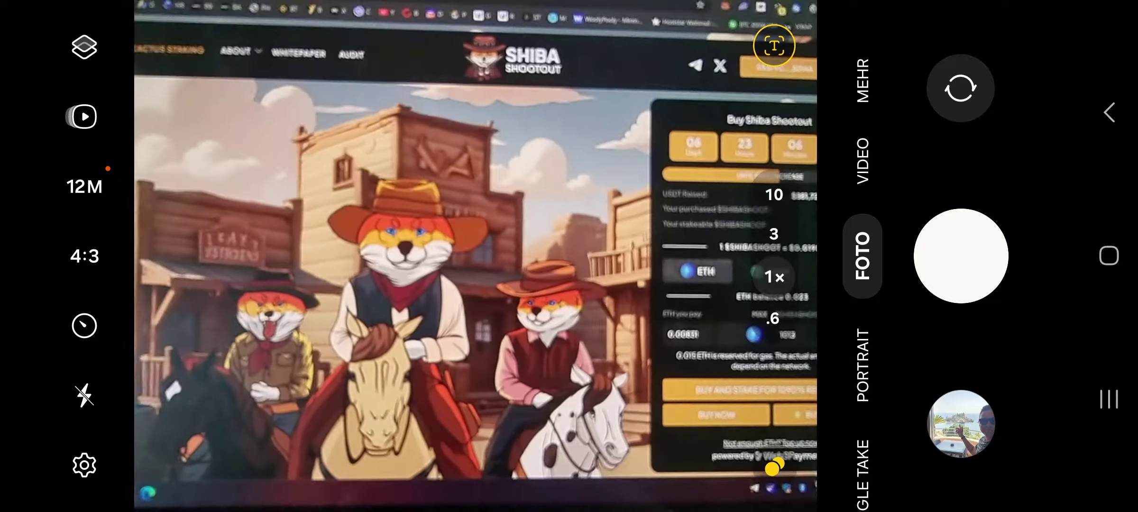
key("ctrl+Tab")
key("ctrl+Tab")
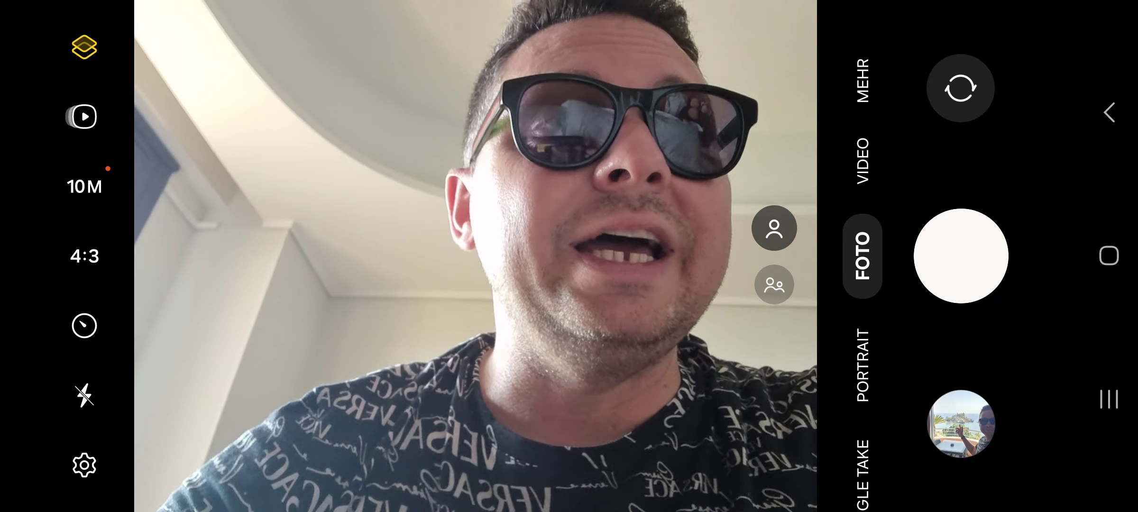
left_click(960, 89)
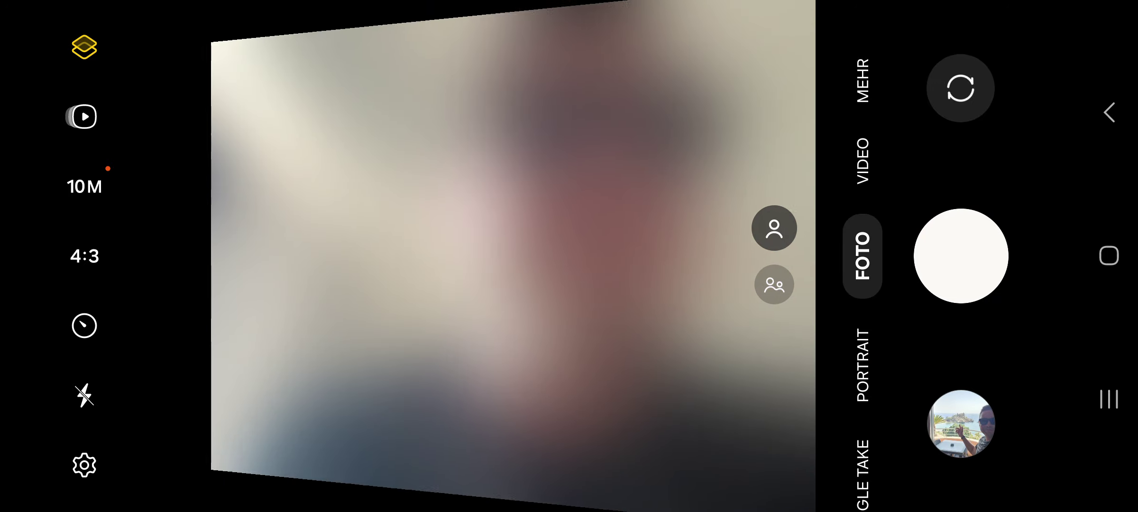